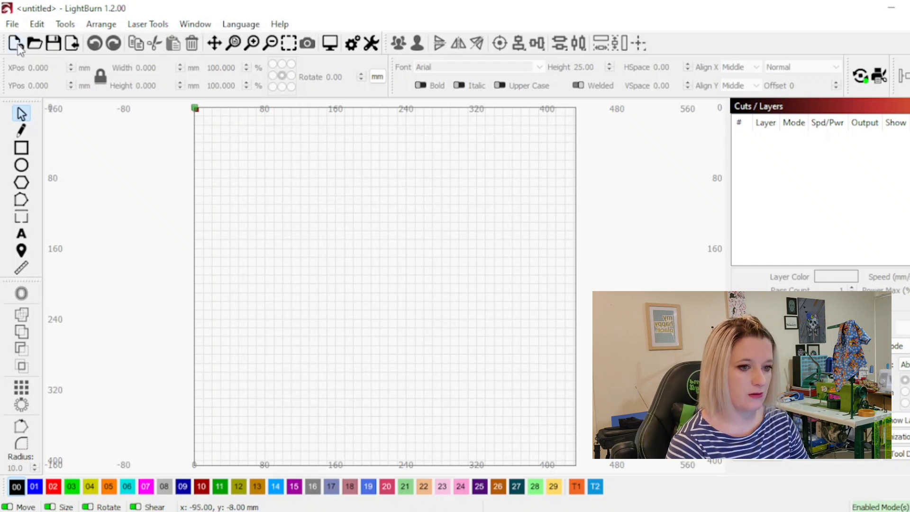
Show the File menu commands for the blank untitled project.
{"action": "left_click", "coordinate": [13, 25]}
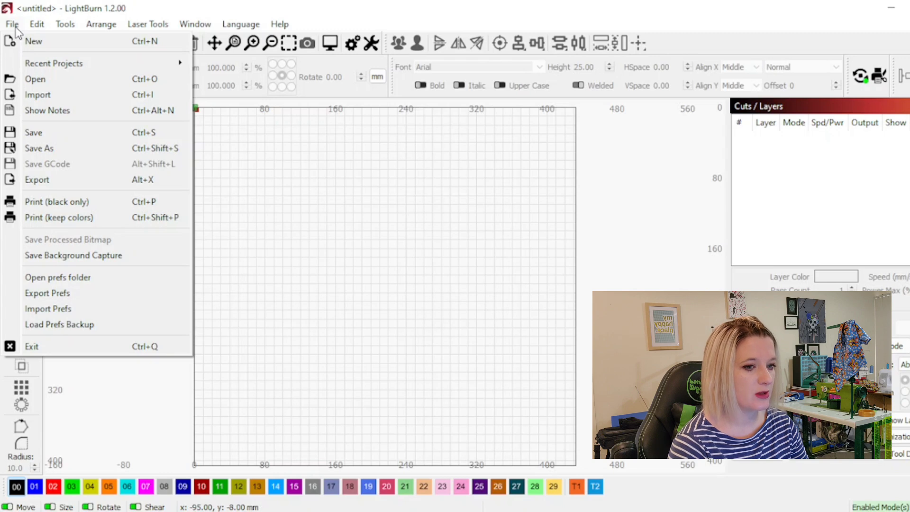
Import hot chocolate.jpg onto the canvas as an image on its own layer.
{"action": "left_click", "coordinate": [81, 98]}
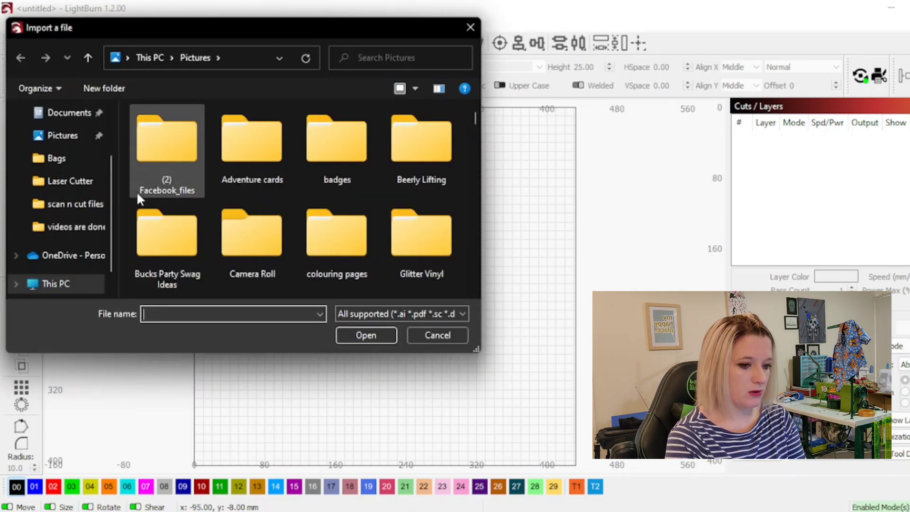
{"action": "type", "text": "hot"}
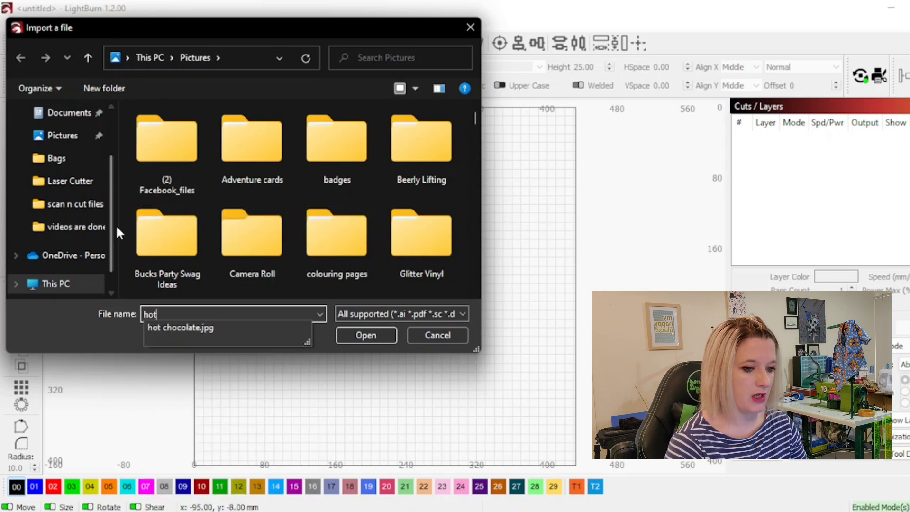
{"action": "left_click", "coordinate": [222, 328]}
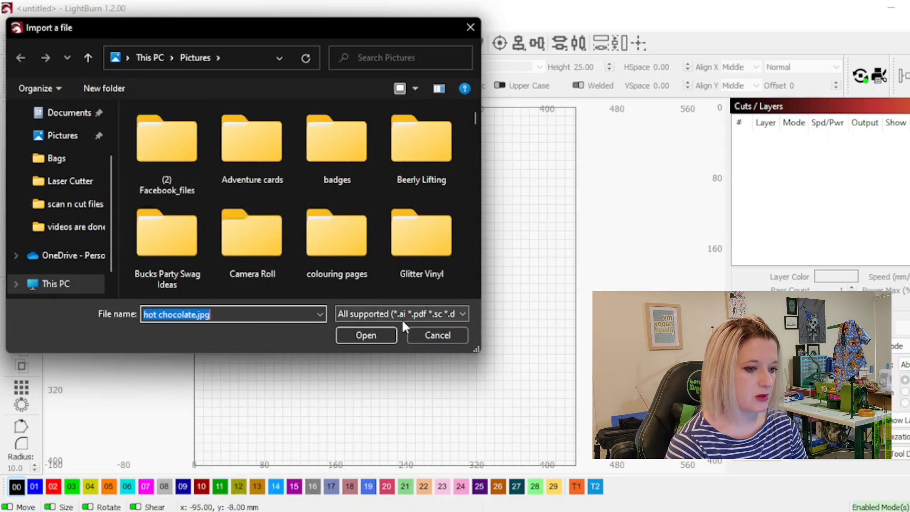
{"action": "left_click", "coordinate": [365, 335]}
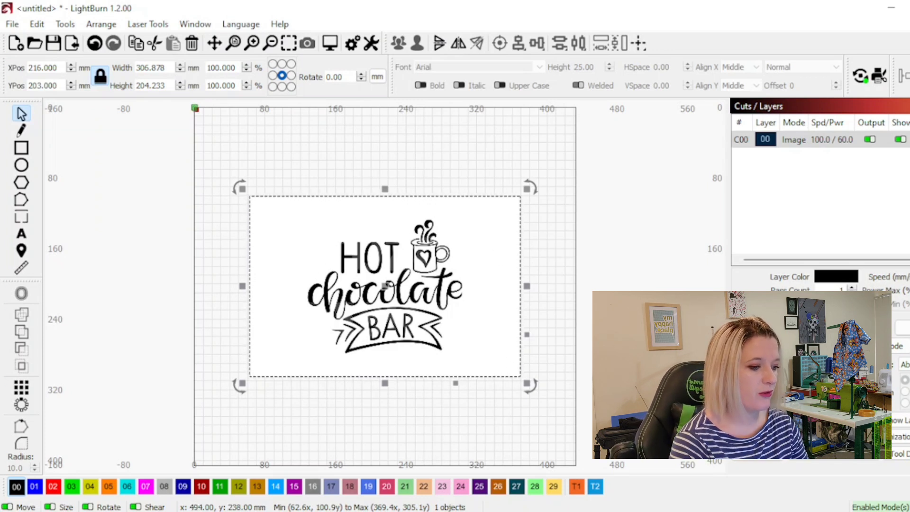
Trace the hot chocolate image to vectors with adjusted cutoff, deleting the image after trace.
{"action": "right_click", "coordinate": [407, 304]}
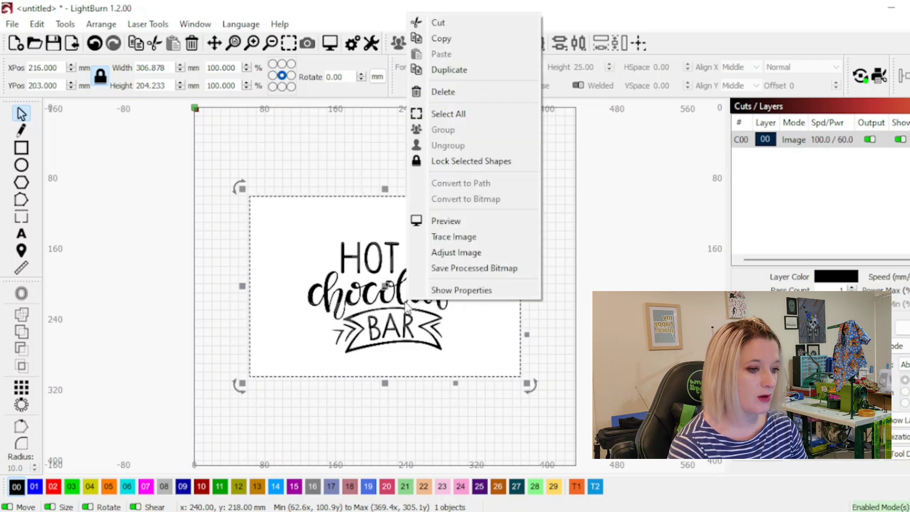
{"action": "left_click", "coordinate": [454, 236]}
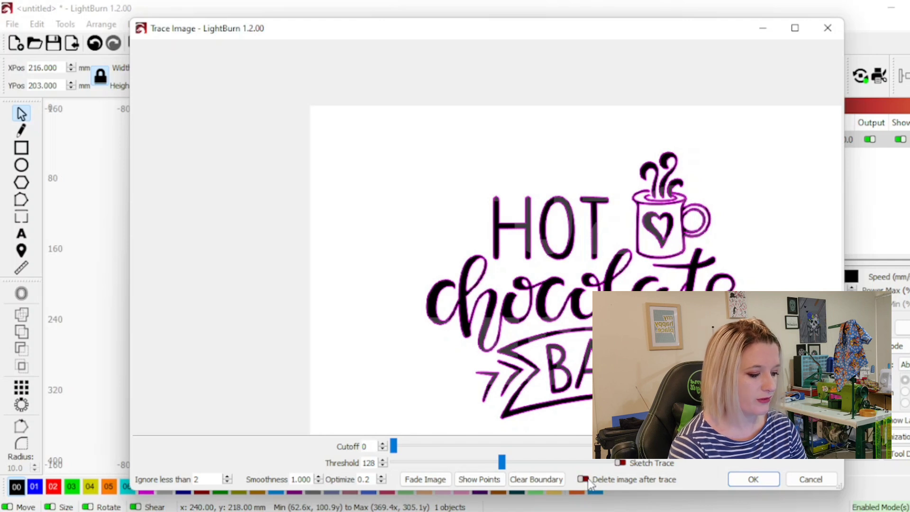
{"action": "left_click", "coordinate": [585, 480]}
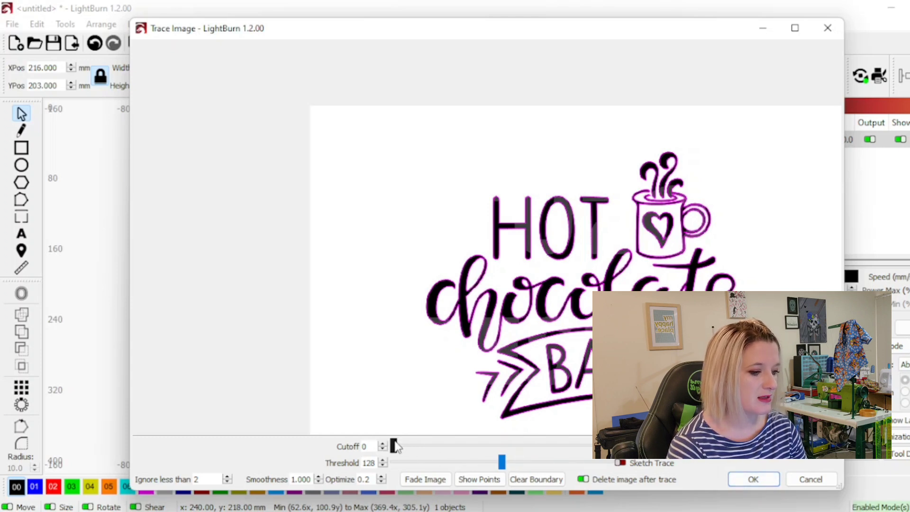
{"action": "mouse_move", "coordinate": [394, 447]}
{"action": "left_mouse_down"}
{"action": "mouse_move", "coordinate": [452, 446]}
{"action": "mouse_move", "coordinate": [388, 455]}
{"action": "left_mouse_up"}
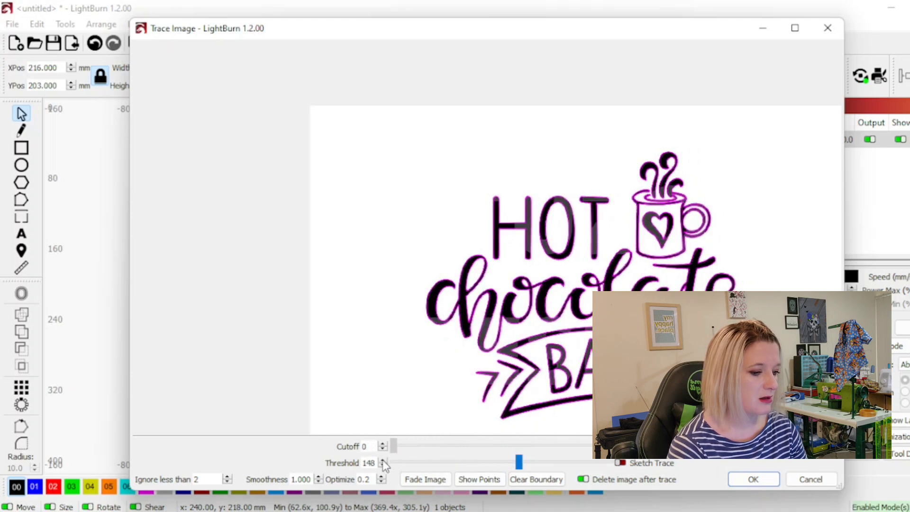
{"action": "left_click_drag", "start_coordinate": [395, 446], "coordinate": [393, 449]}
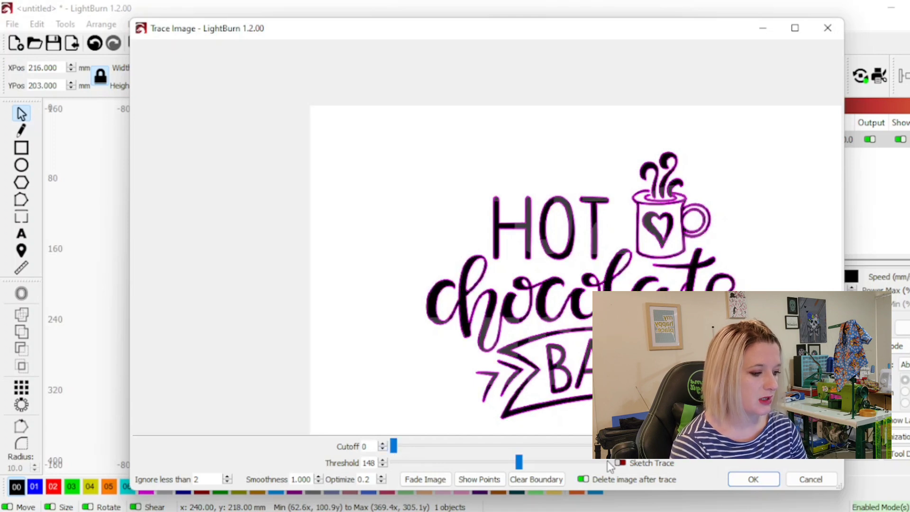
{"action": "left_click", "coordinate": [753, 479]}
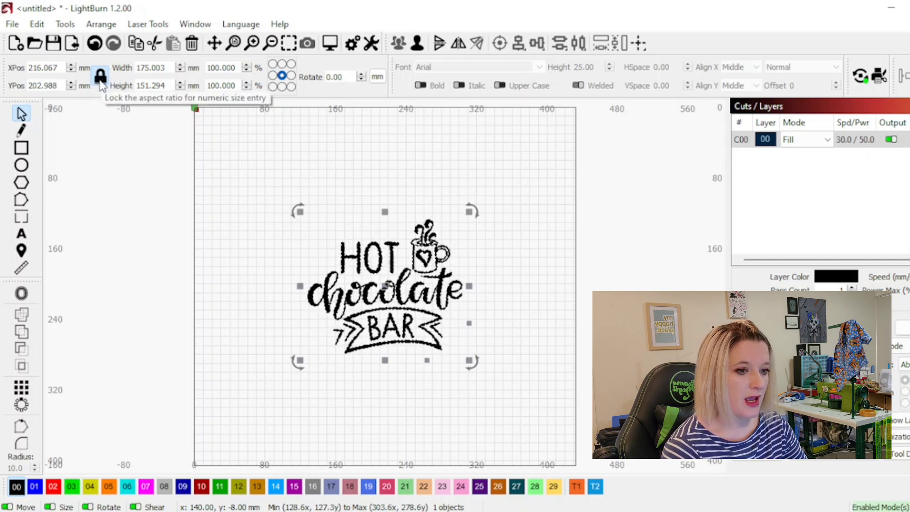
Scale the traced design proportionally to 30 mm tall and centre the view on it.
{"action": "double_click", "coordinate": [152, 85]}
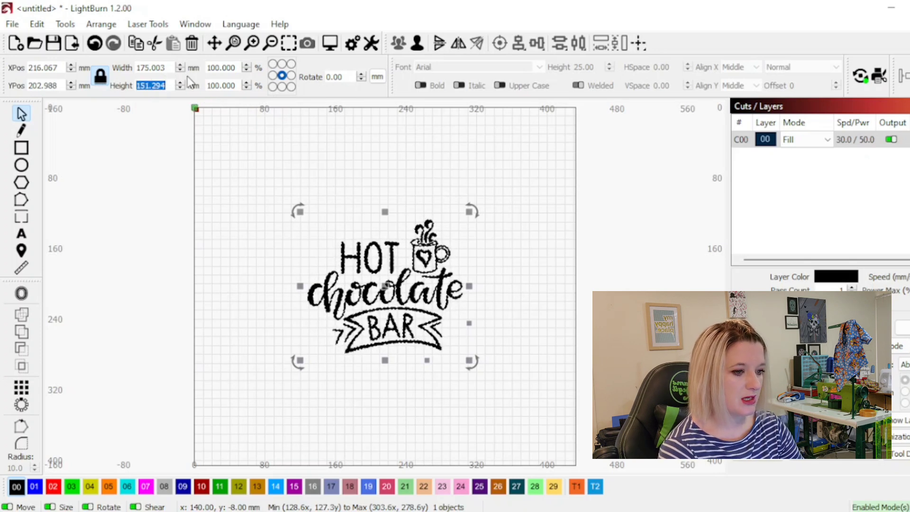
{"action": "type", "text": "30"}
{"action": "key", "text": "Return"}
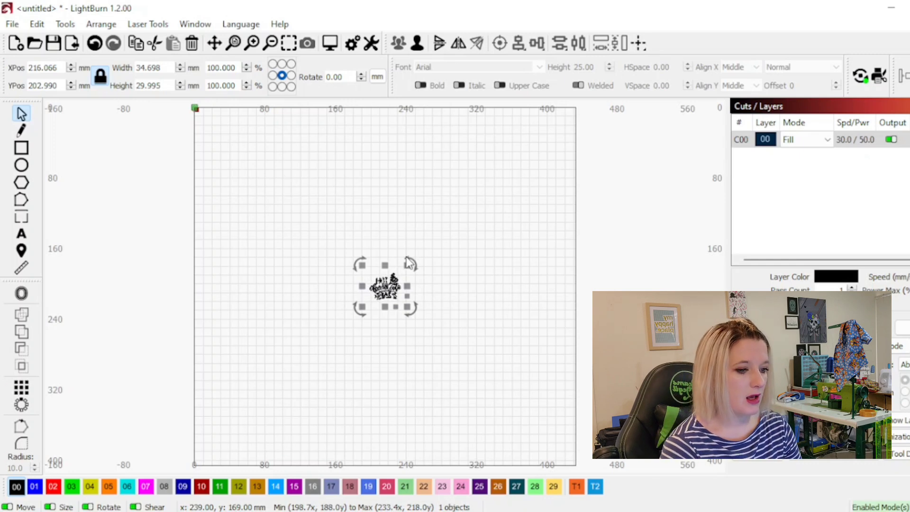
{"action": "scroll", "coordinate": [420, 280], "scroll_direction": "up", "scroll_amount": 3}
{"action": "scroll", "coordinate": [398, 284], "scroll_direction": "up", "scroll_amount": 2}
{"action": "scroll", "coordinate": [388, 291], "scroll_direction": "up", "scroll_amount": 2}
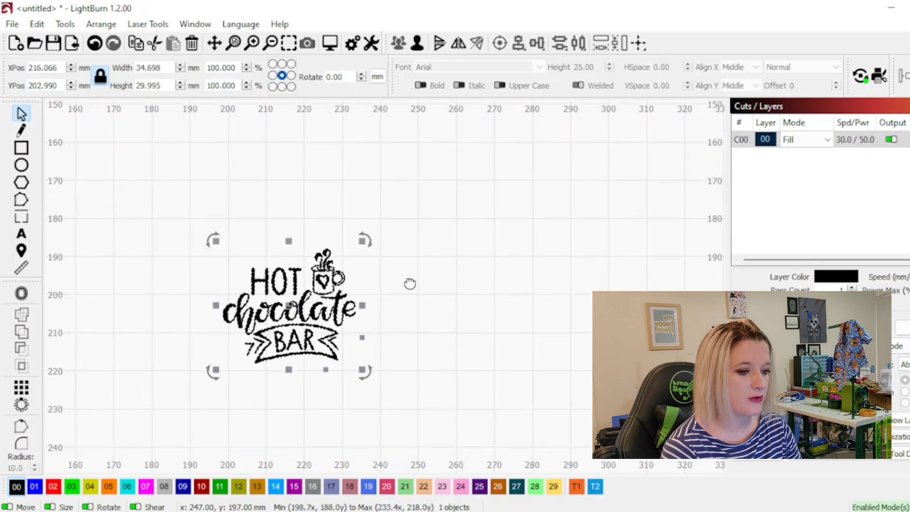
{"action": "mouse_move", "coordinate": [384, 299]}
{"action": "left_mouse_down"}
{"action": "mouse_move", "coordinate": [462, 259]}
{"action": "mouse_move", "coordinate": [484, 263]}
{"action": "left_mouse_up"}
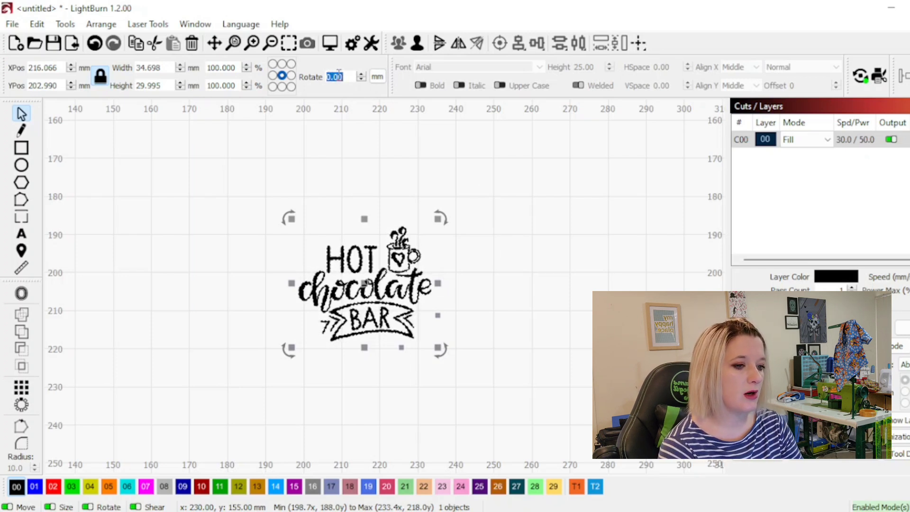
{"action": "type", "text": "90"}
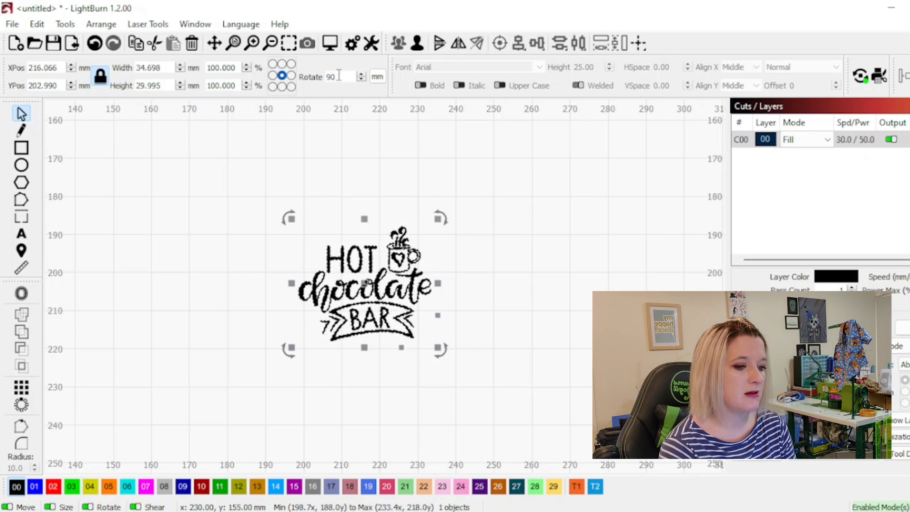
Apply a 90 degree rotation so the hot chocolate lettering runs vertically.
{"action": "key", "text": "Return"}
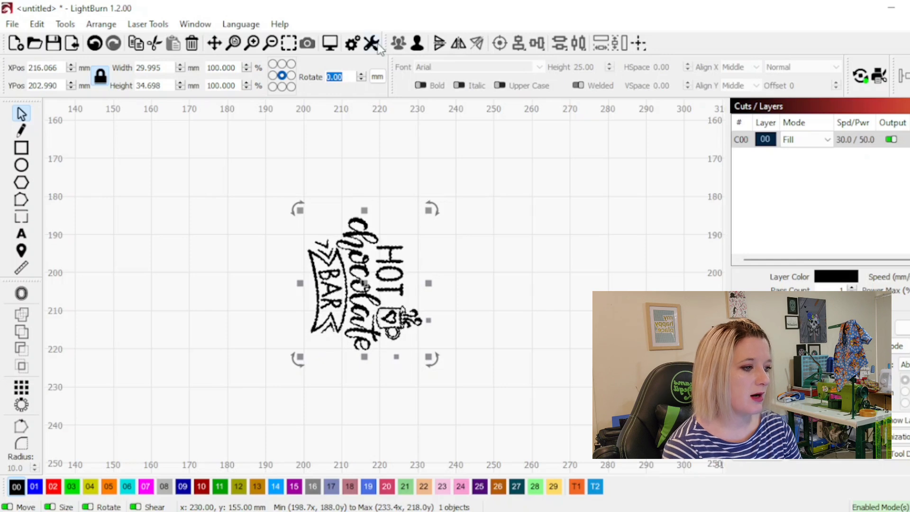
Confirm rotary setup as Roller type, rotary enabled, 57 mm object diameter.
{"action": "left_click", "coordinate": [862, 76]}
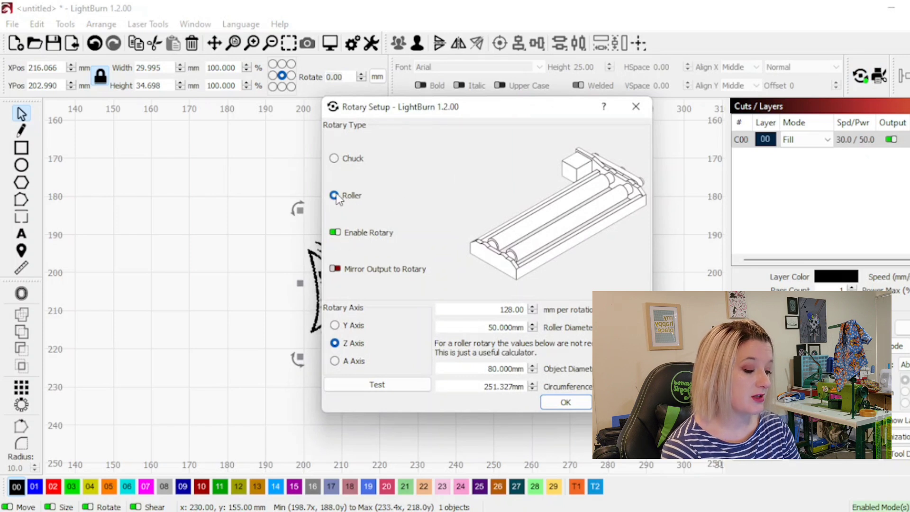
{"action": "left_click", "coordinate": [336, 159]}
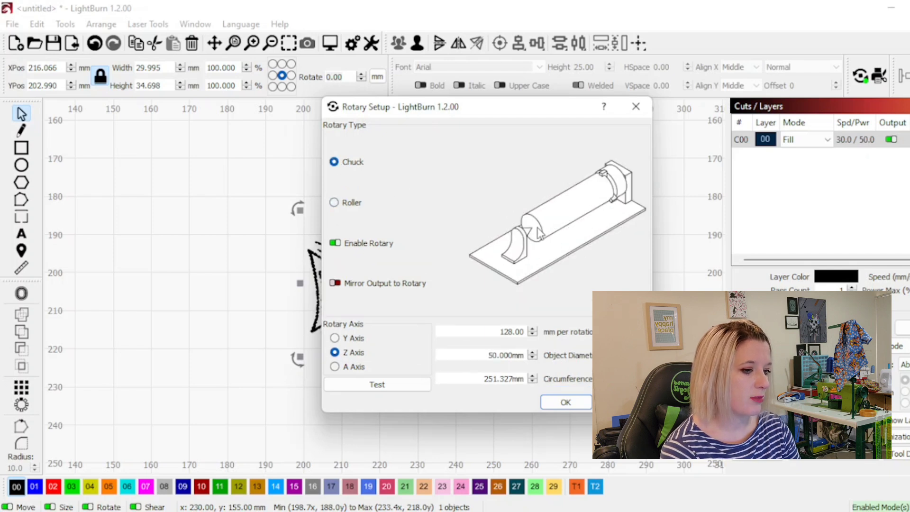
{"action": "left_click", "coordinate": [334, 202]}
{"action": "type", "text": "57"}
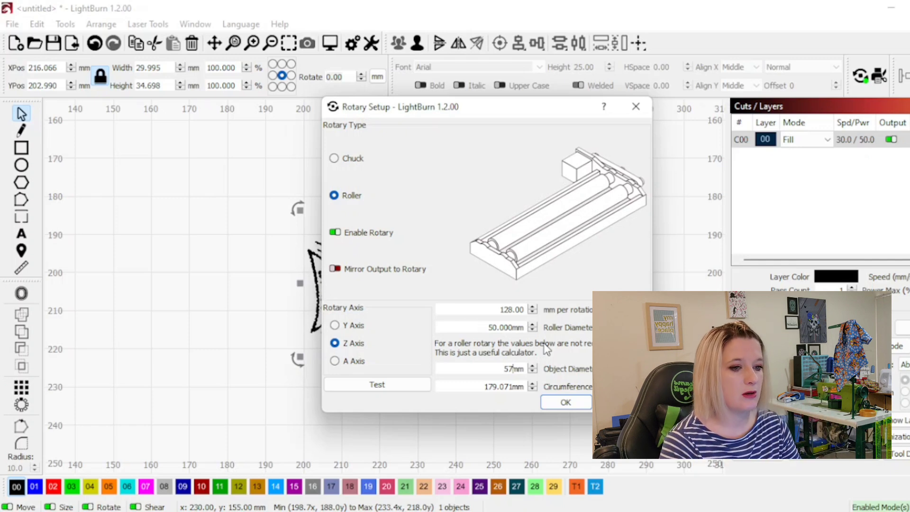
{"action": "left_click", "coordinate": [566, 405]}
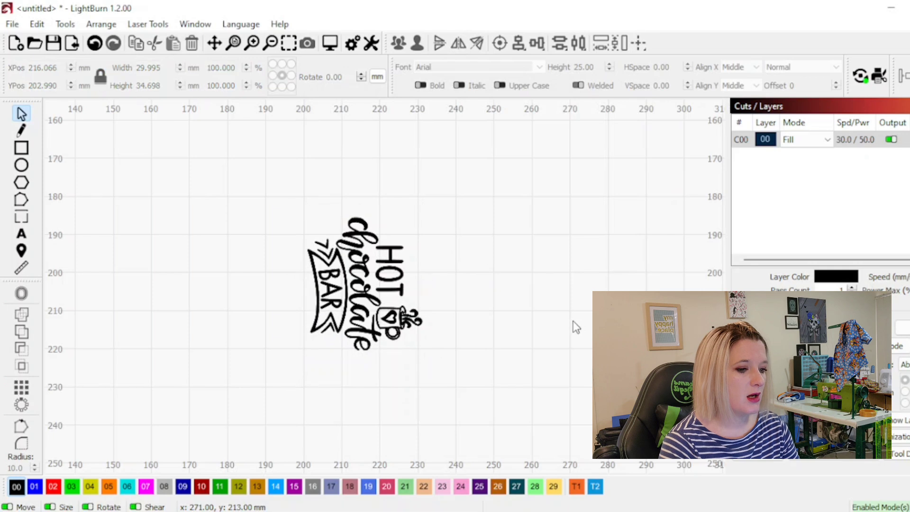